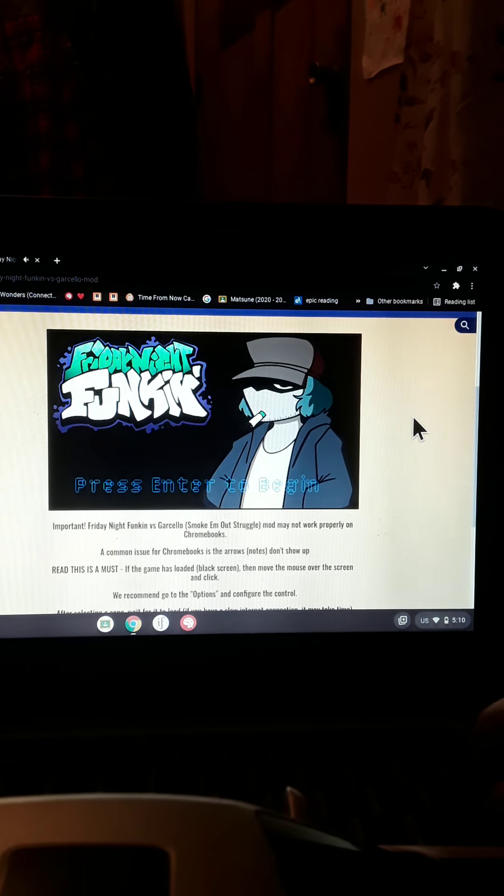
Start the game from the title screen to bring up the main menu
{"action": "key", "text": "Return"}
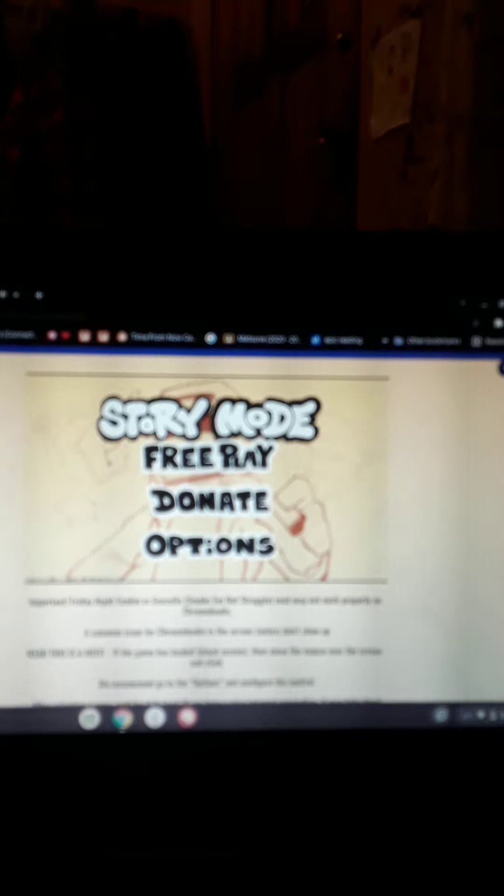
{"action": "key", "text": "Down"}
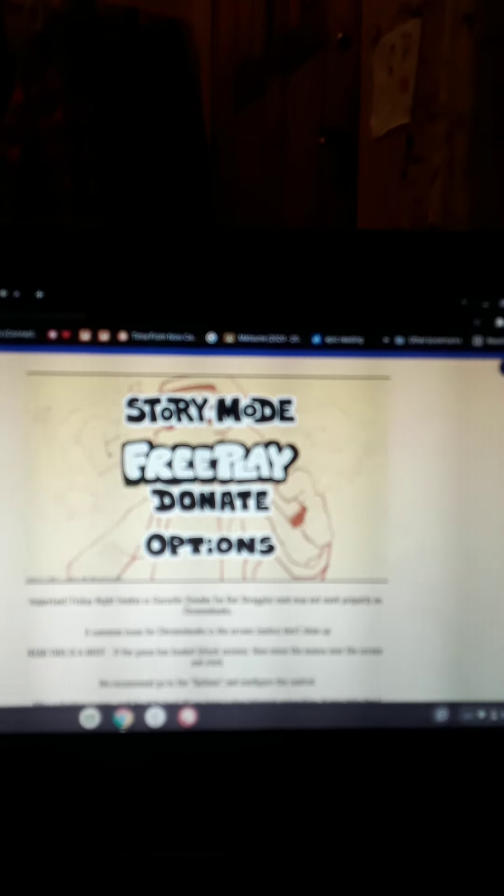
{"action": "key", "text": "Return"}
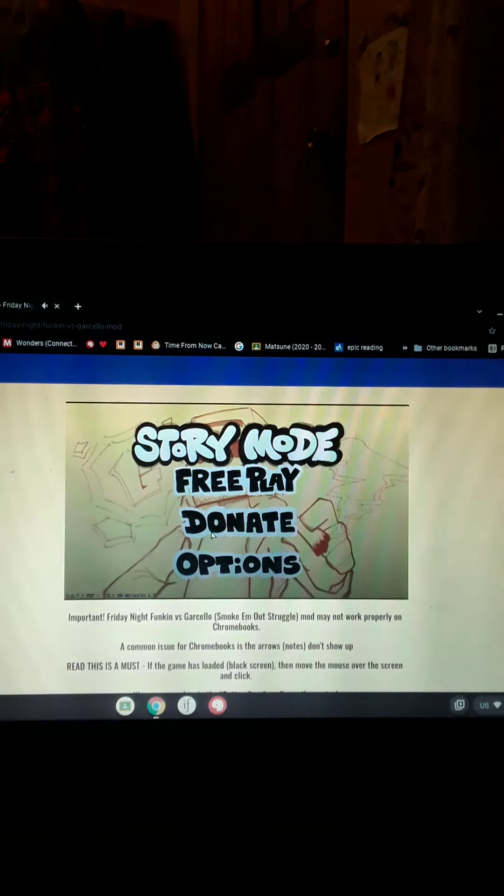
Select Options in the main menu and confirm the choice
{"action": "key", "text": "Up"}
{"action": "key", "text": "Return"}
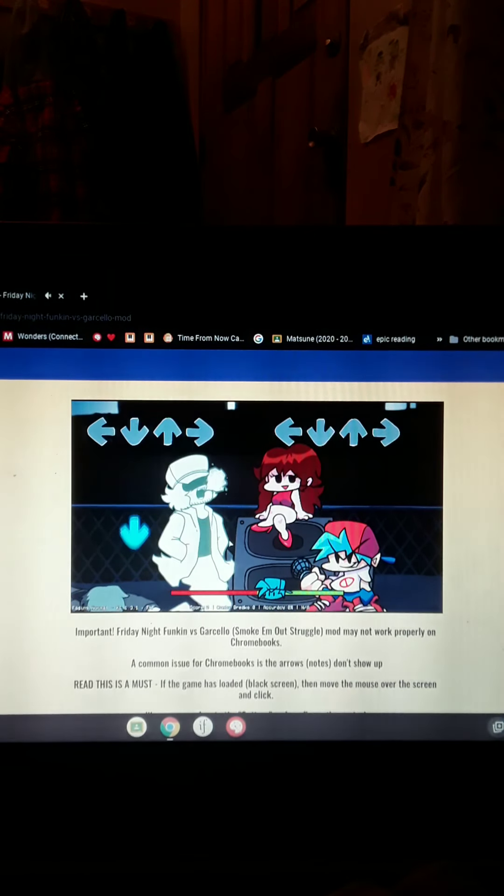
Hit the opening right, left, right-plus-down and paired green up notes in time
{"action": "key", "text": "Right"}
{"action": "key", "text": "Right"}
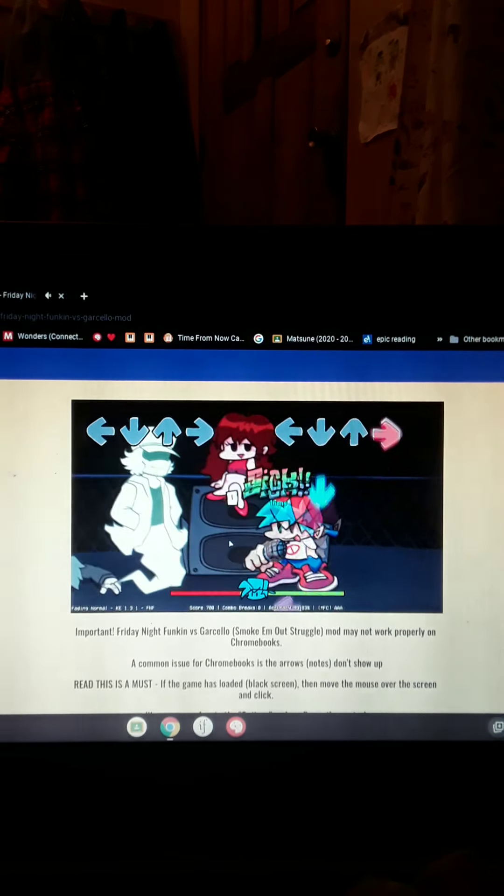
{"action": "key", "text": "Left"}
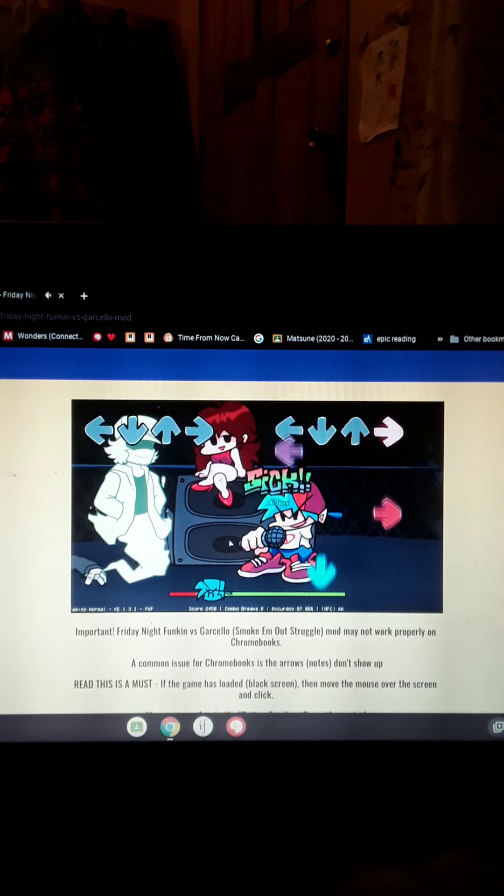
{"action": "key", "text": "Right"}
{"action": "key", "text": "Down"}
{"action": "key", "text": "Up"}
{"action": "key", "text": "Up"}
{"action": "key", "text": "Left"}
{"action": "key", "text": "Left"}
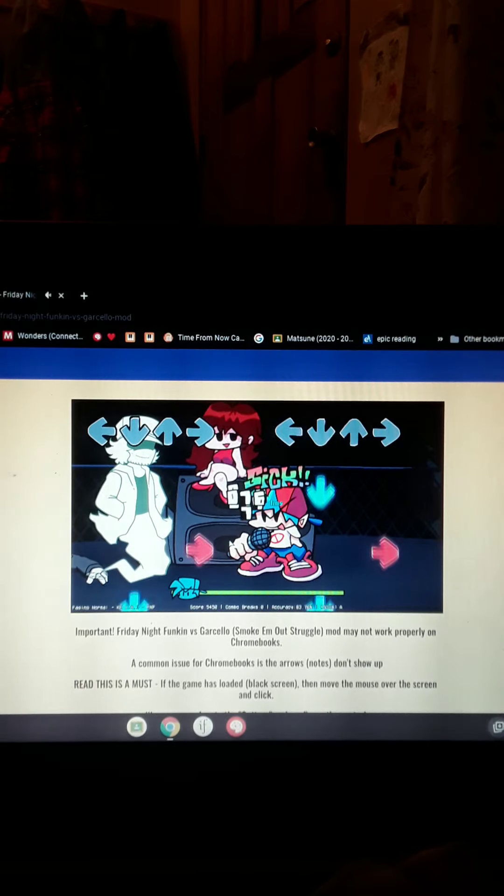
Hit the following down, up, left and down notes, then hold the long green up note
{"action": "key", "text": "Down"}
{"action": "key", "text": "Up"}
{"action": "key", "text": "Up"}
{"action": "key", "text": "Up"}
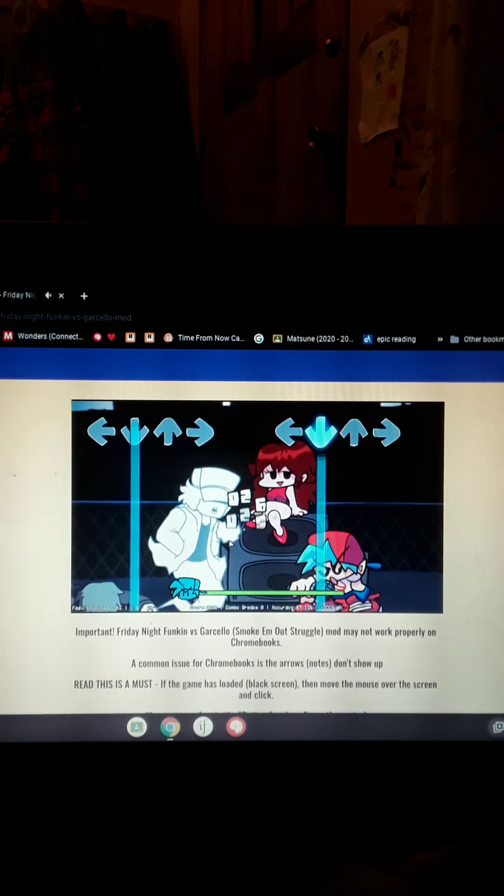
{"action": "key", "text": "Down"}
{"action": "key", "text": "Left"}
{"action": "key", "text": "Up"}
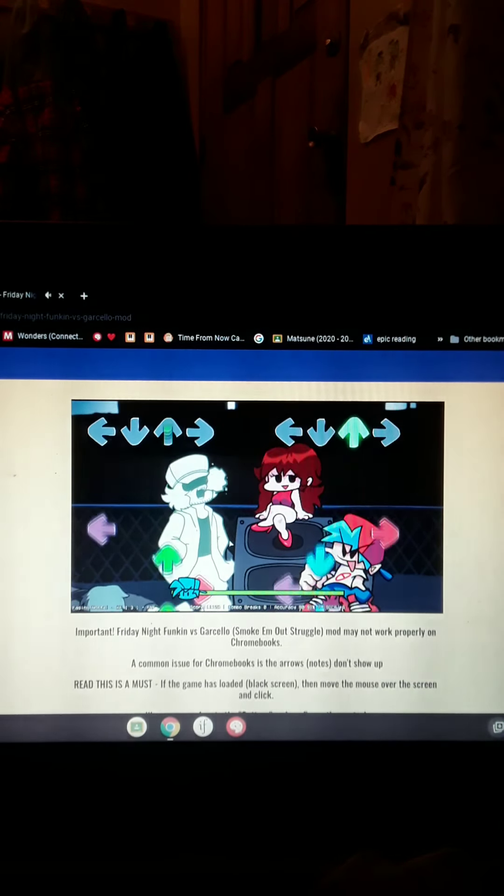
{"action": "key", "text": "Down"}
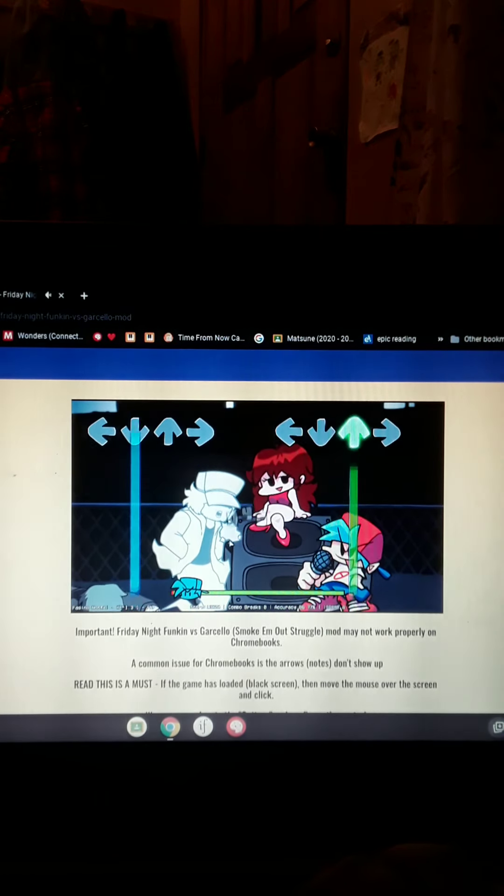
{"action": "key", "text": "Up"}
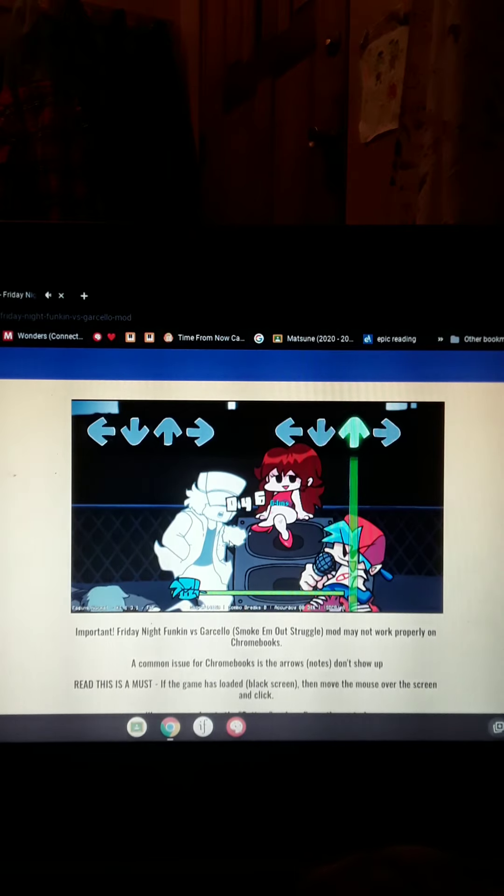